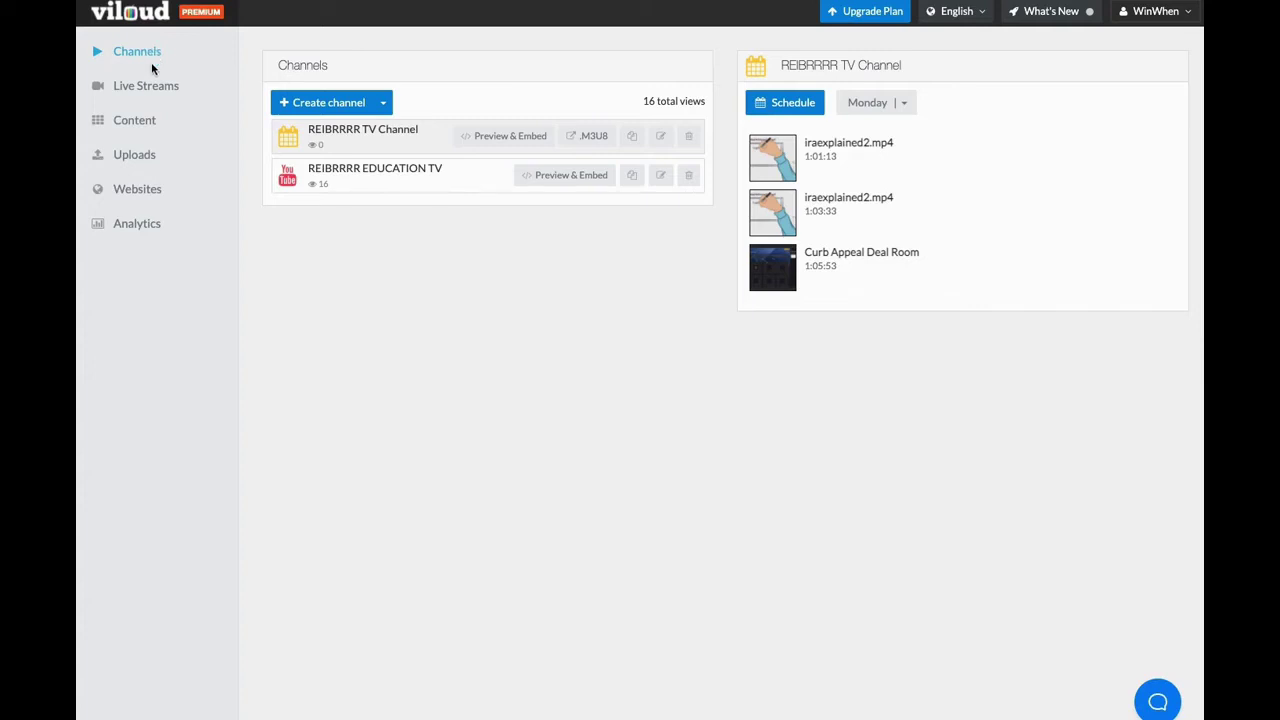
- View the Untitled live stream's details from the Live Streams list
click(146, 90)
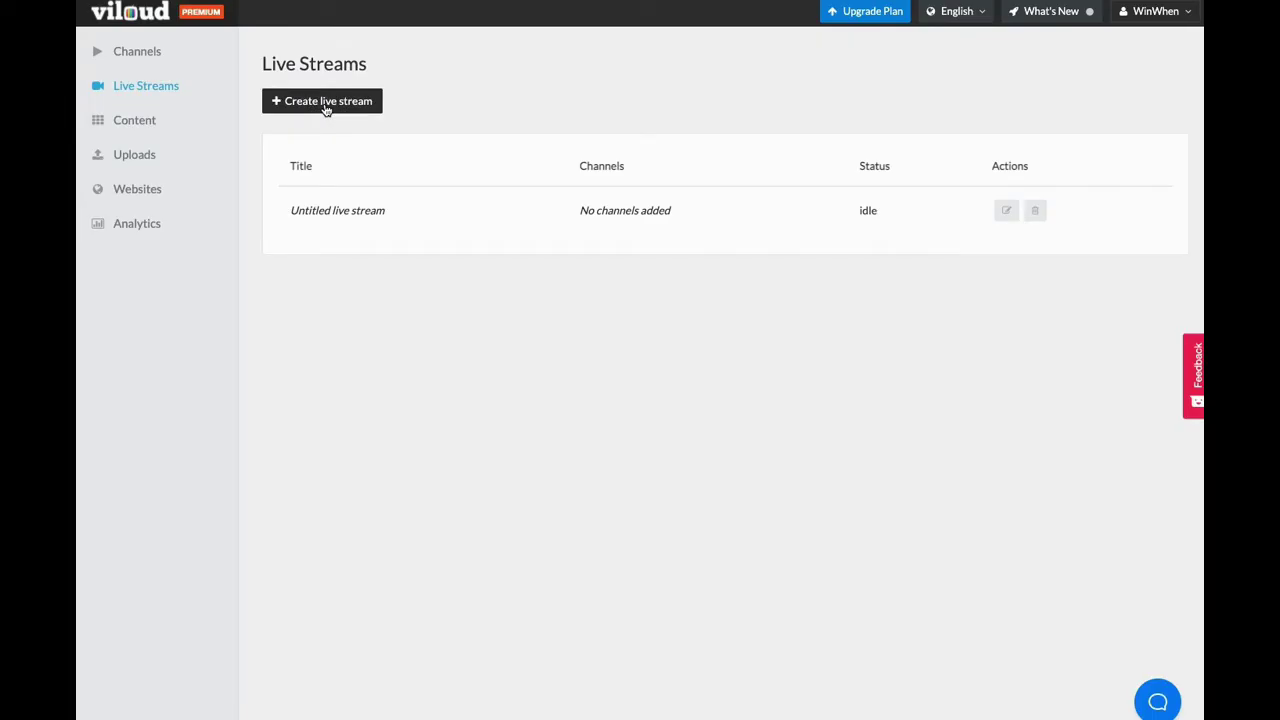
click(325, 104)
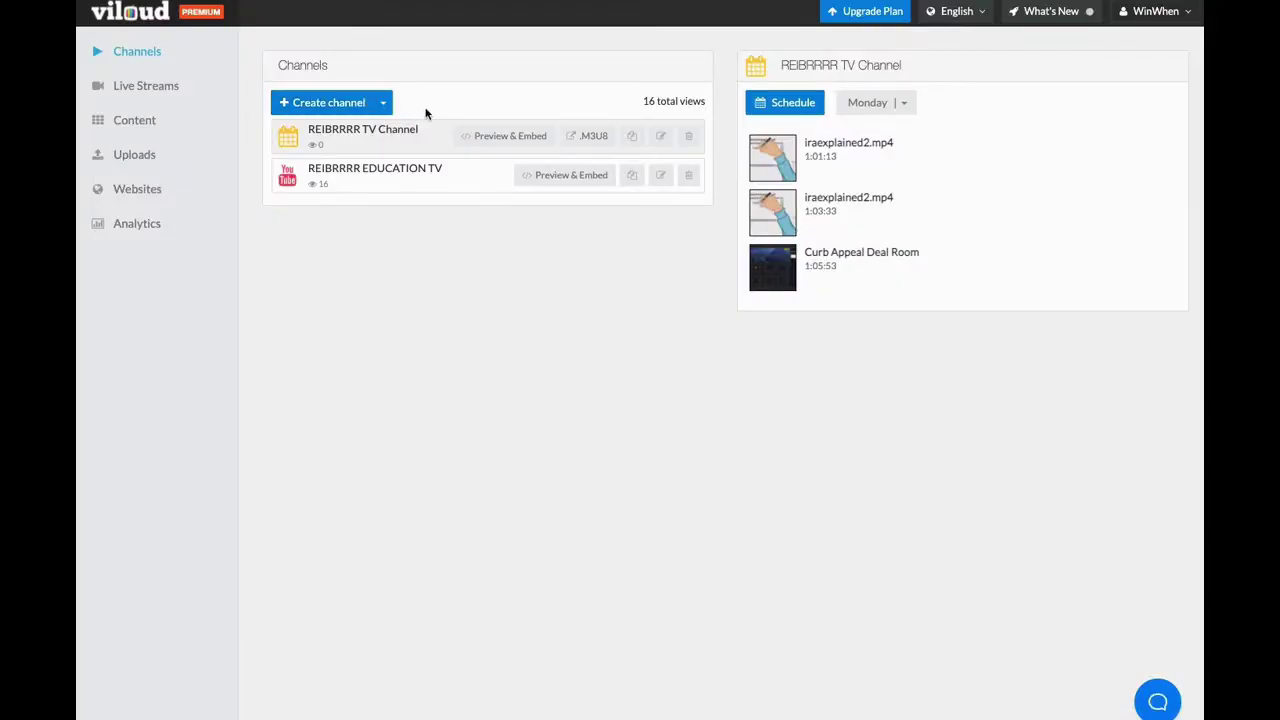
- Start a new channel, with Linear type and Scheduled repetition preselected
click(352, 105)
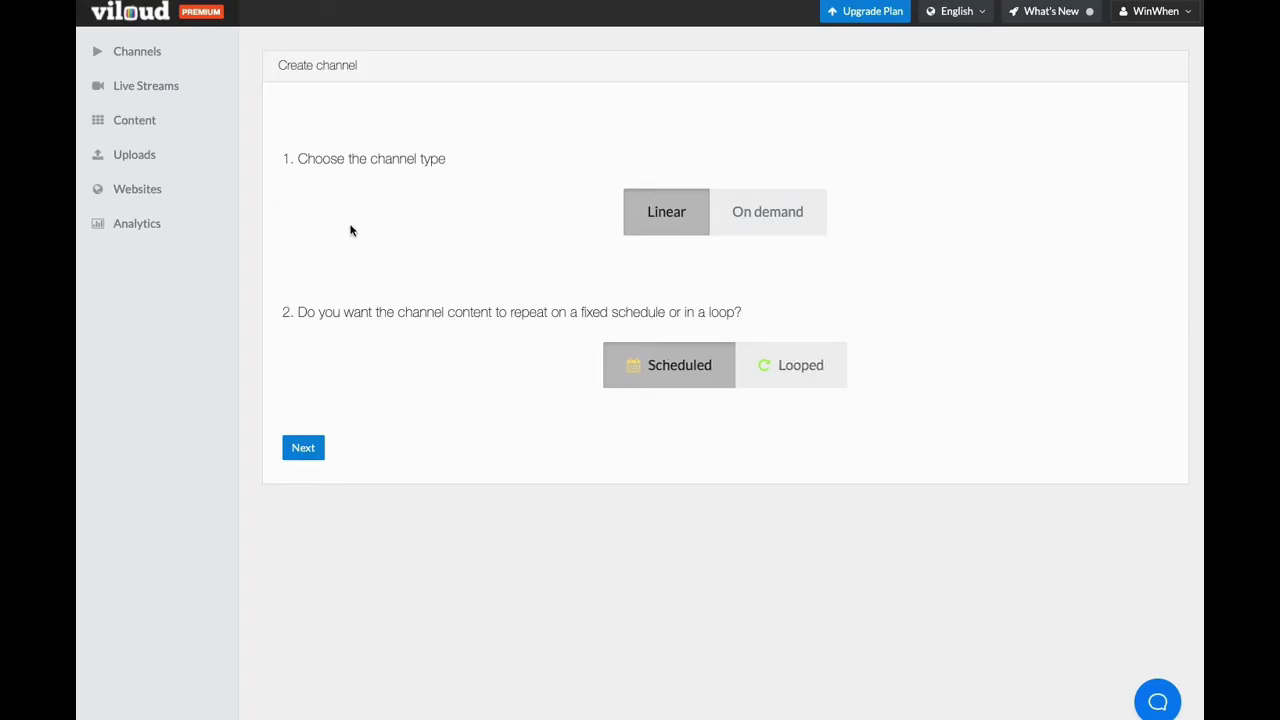
- Edit REIBRRRR TV Channel's settings and view the Weekly scheduler duration options
click(150, 58)
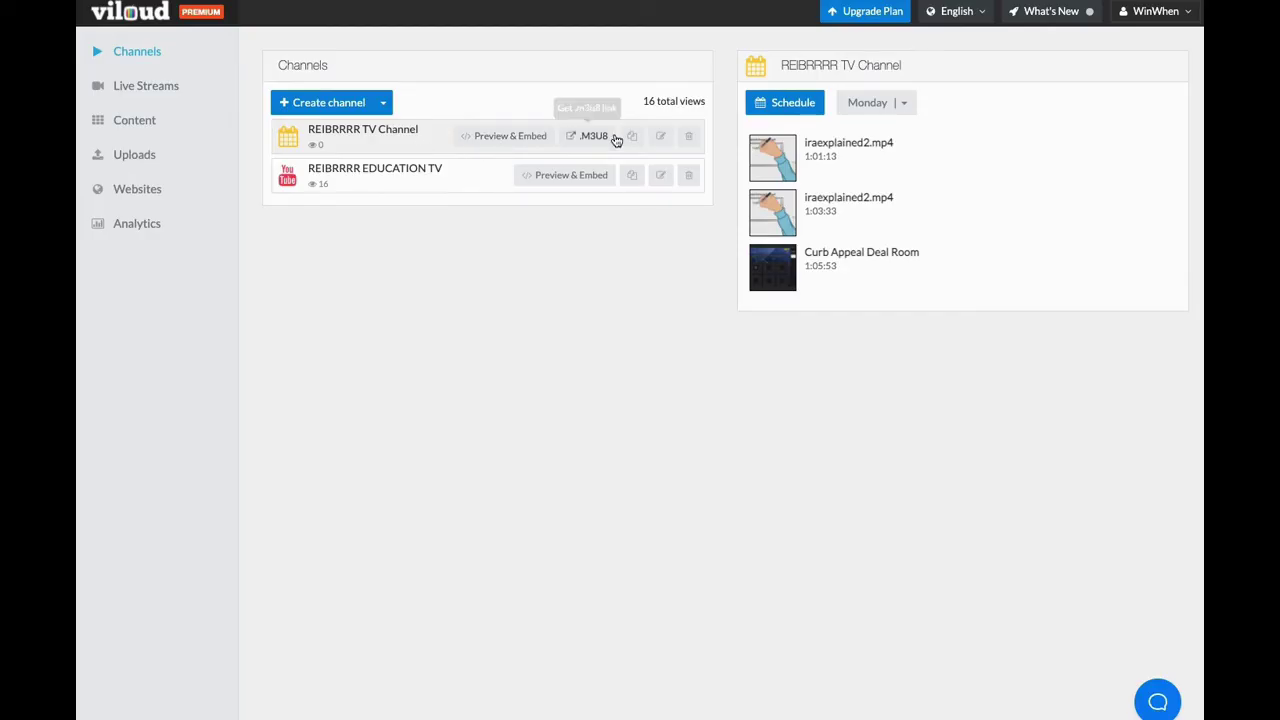
click(660, 138)
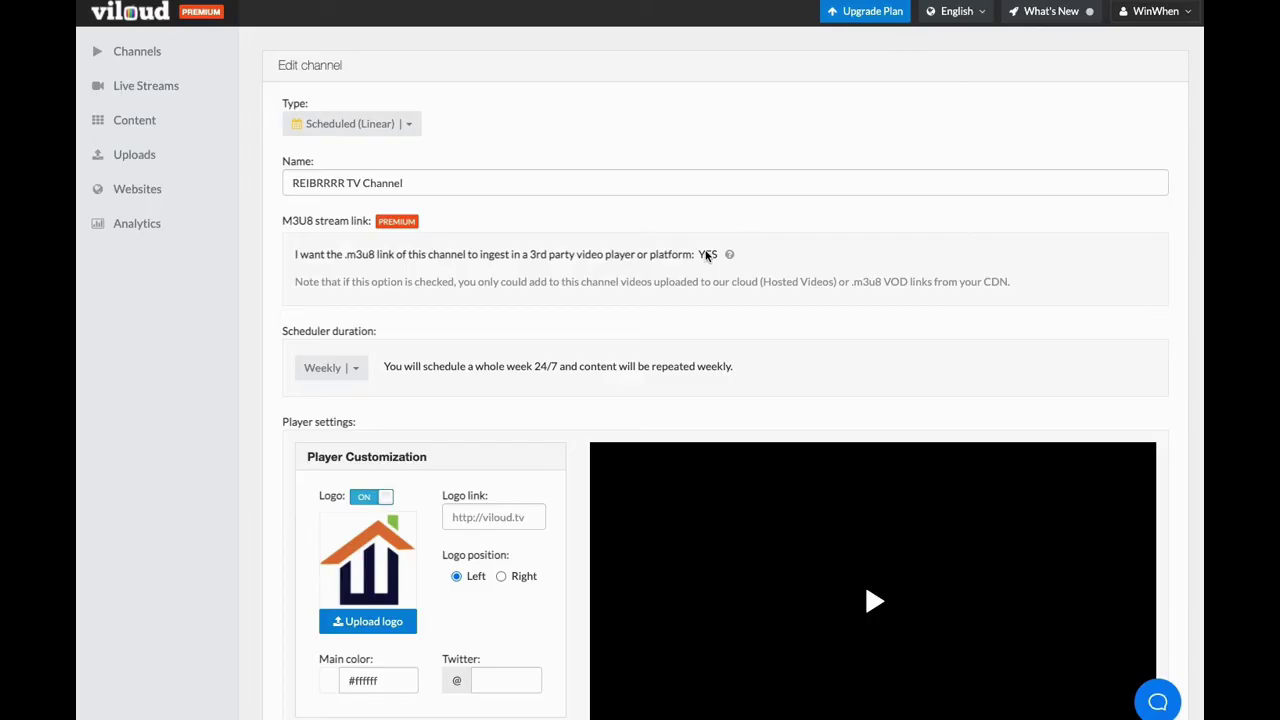
click(359, 372)
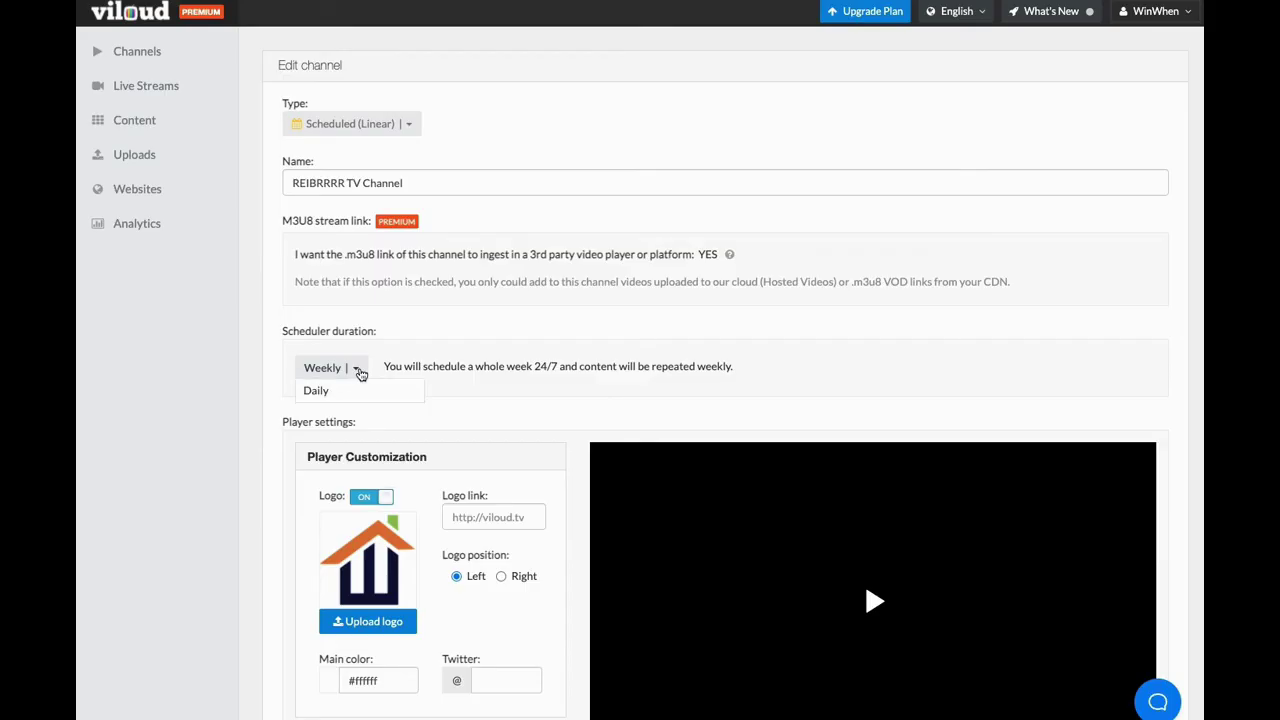
- Review Privacy Settings and Ads Monetization, keeping Weekly duration and an empty Ad tag URL
click(359, 372)
scroll(425, 375, down, 2)
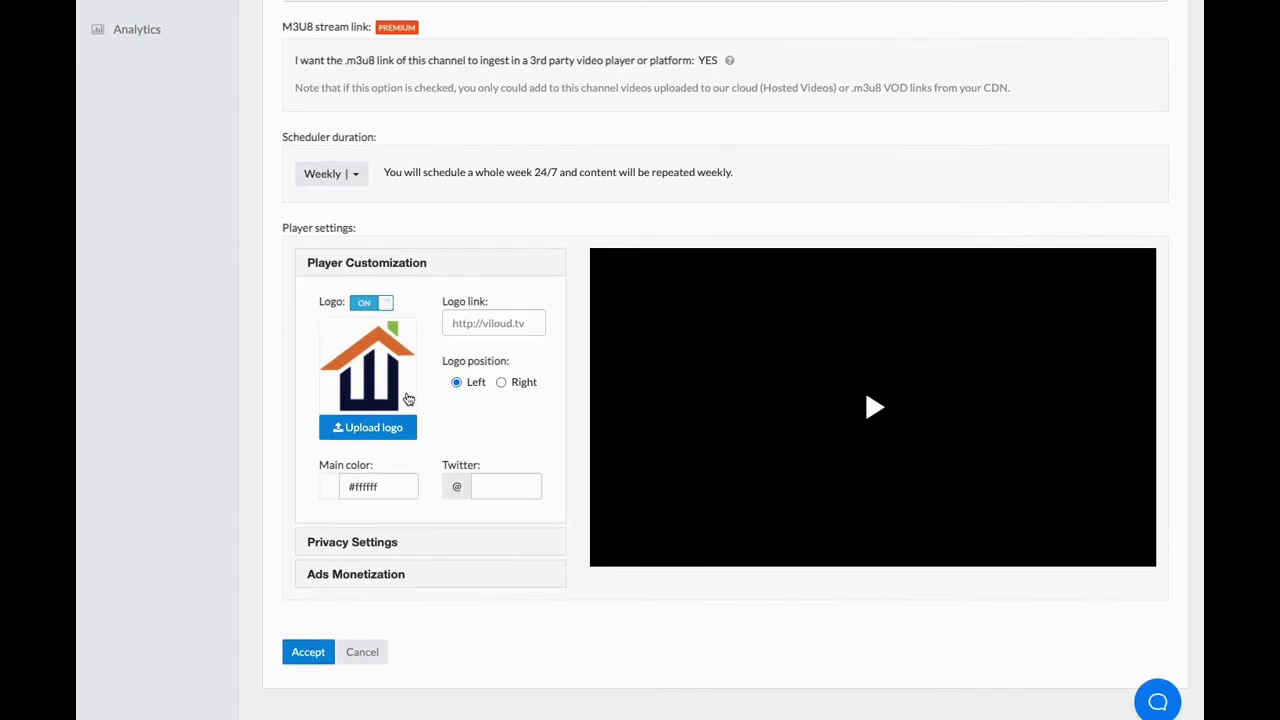
click(397, 545)
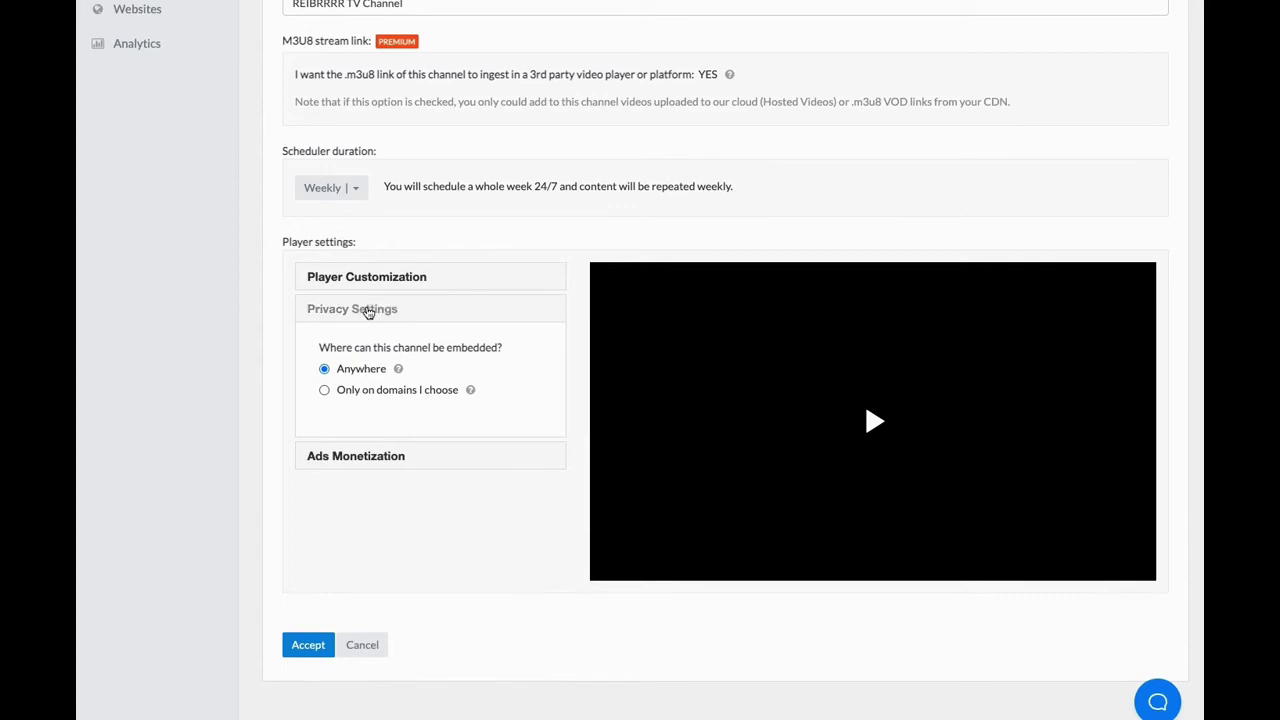
click(366, 310)
click(366, 341)
mouse_move(389, 383)
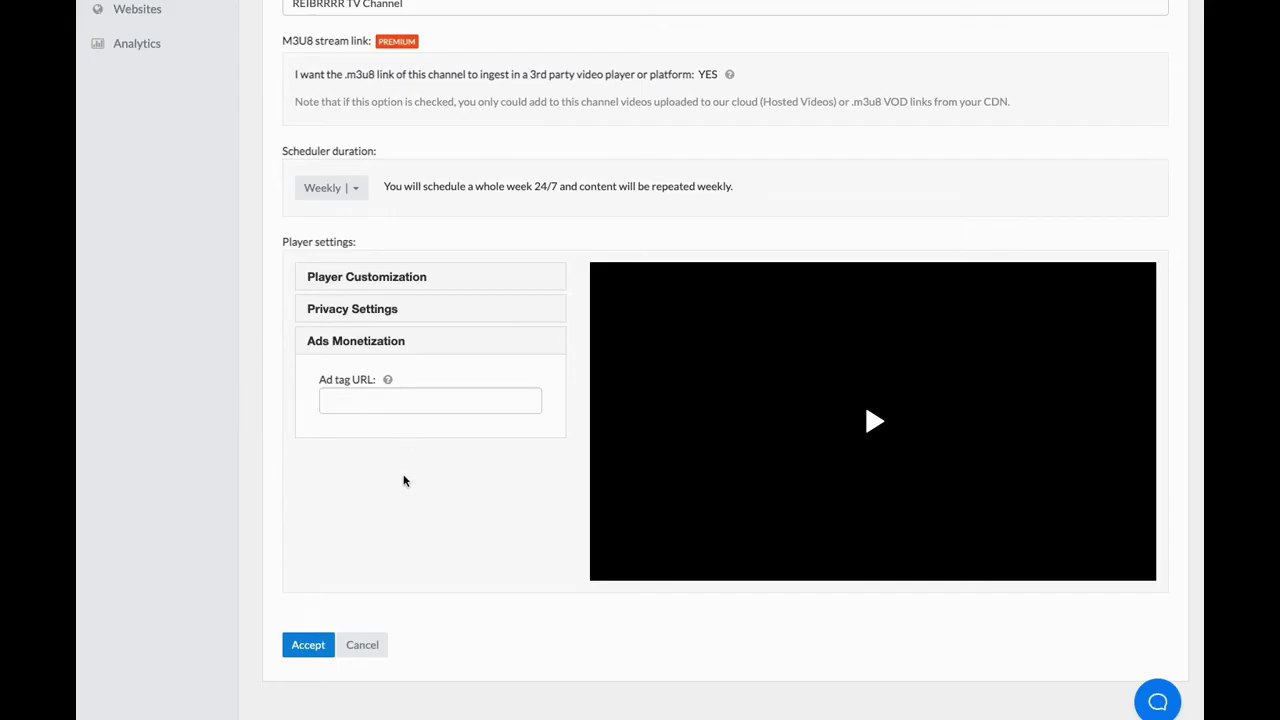
scroll(405, 480, up, 3)
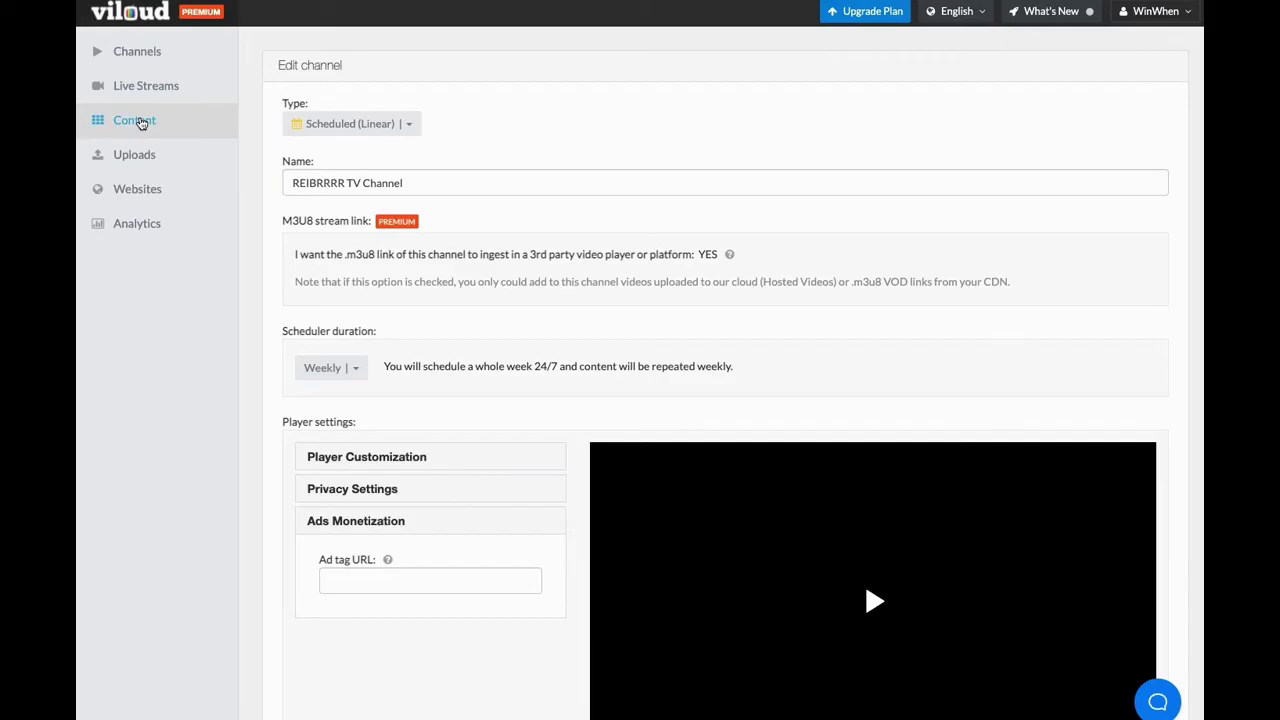
click(141, 122)
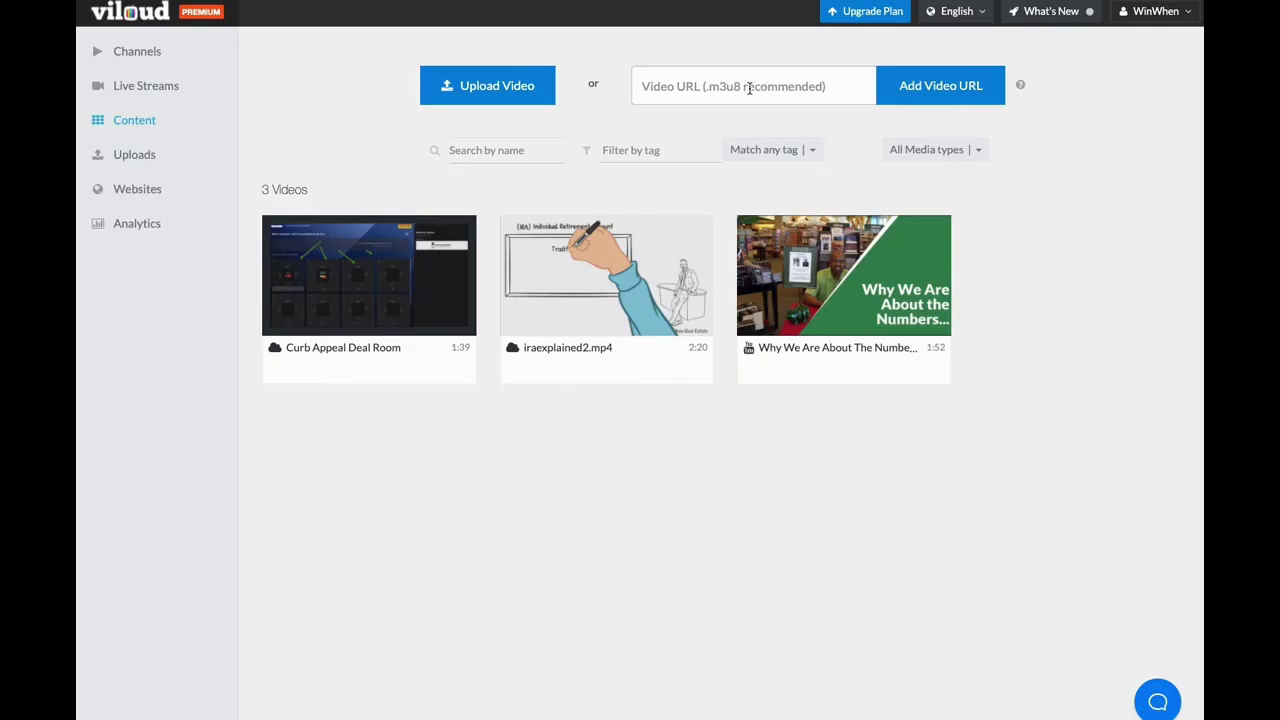
- Paste the YouTube real estate hard money link as the Video URL and add it
click(749, 88)
right_click(749, 88)
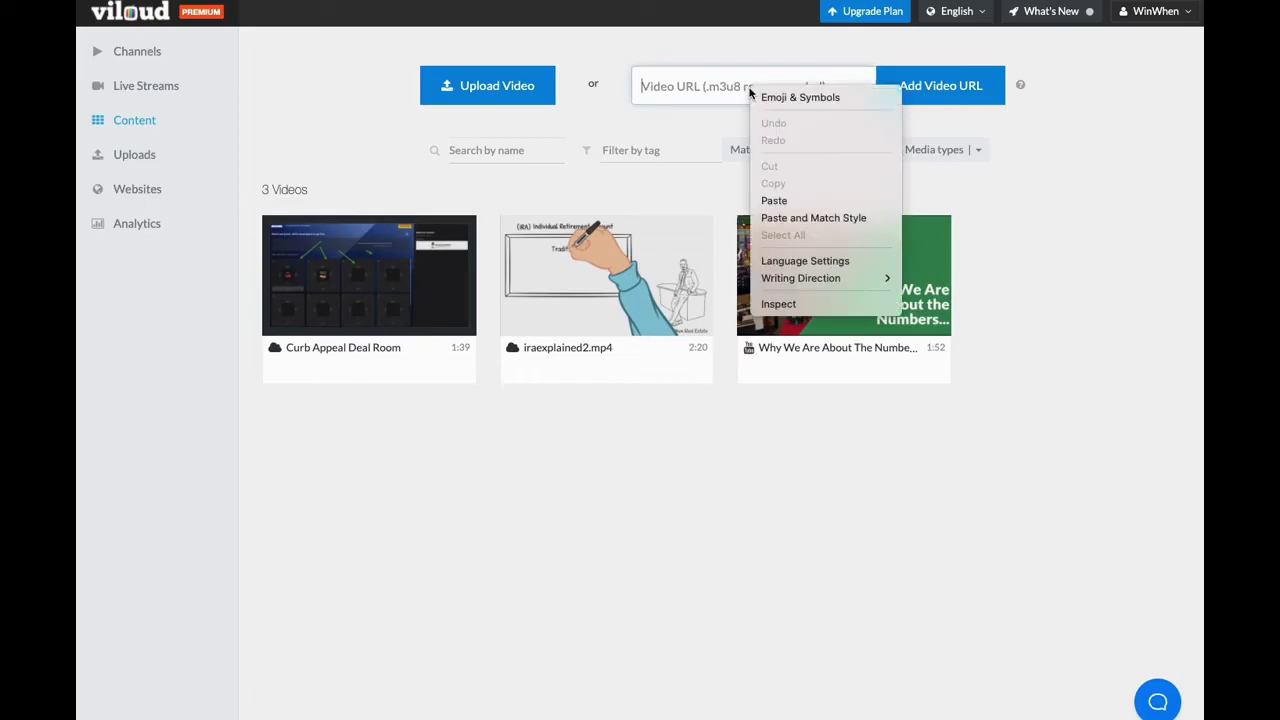
click(772, 203)
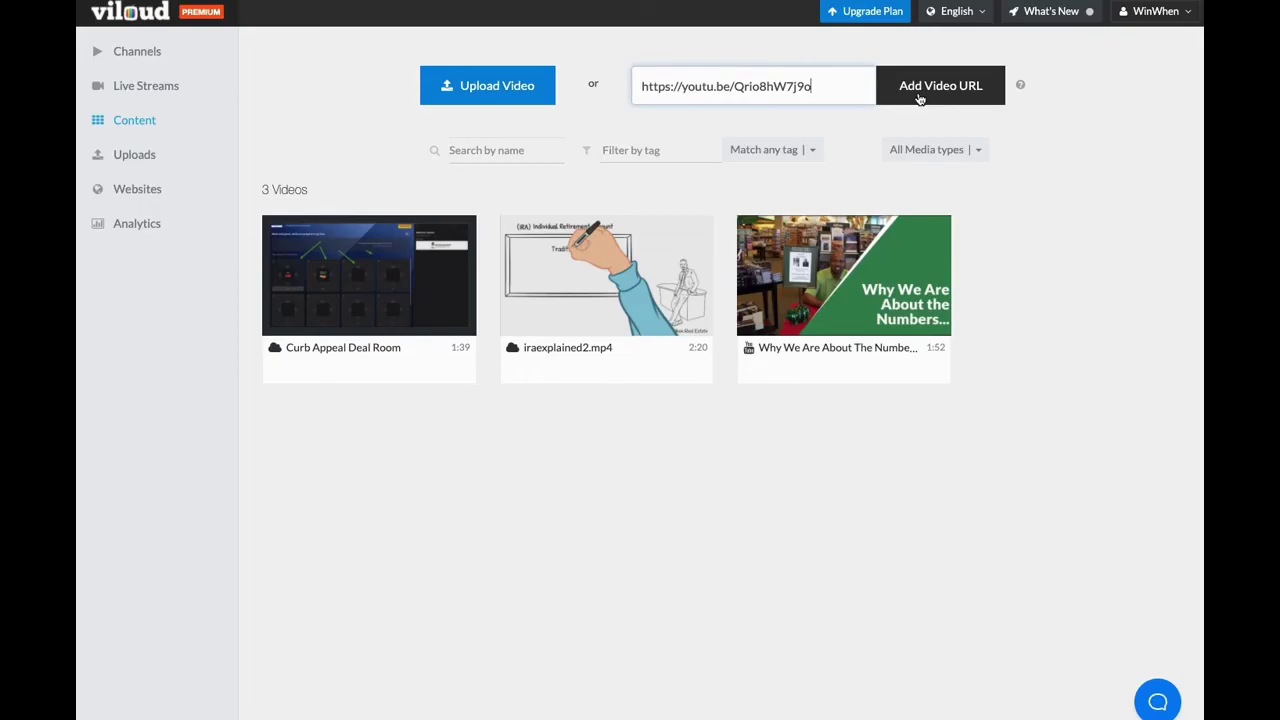
click(918, 97)
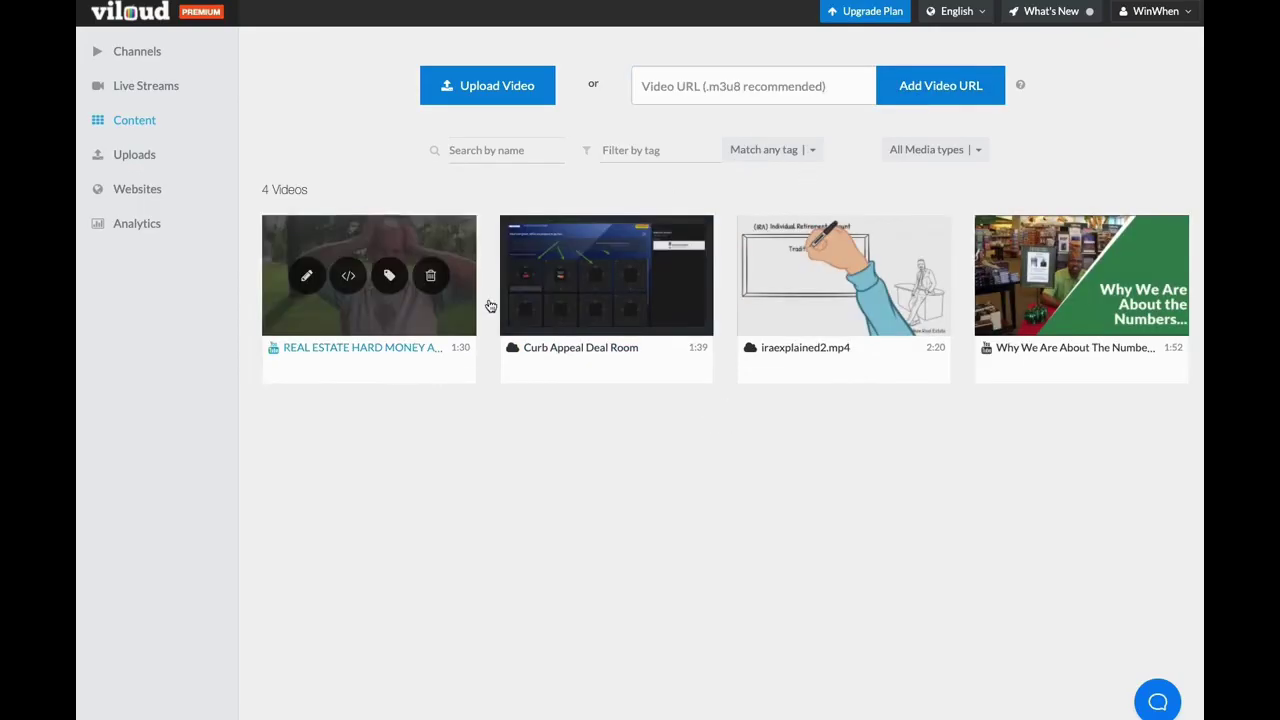
mouse_move(438, 318)
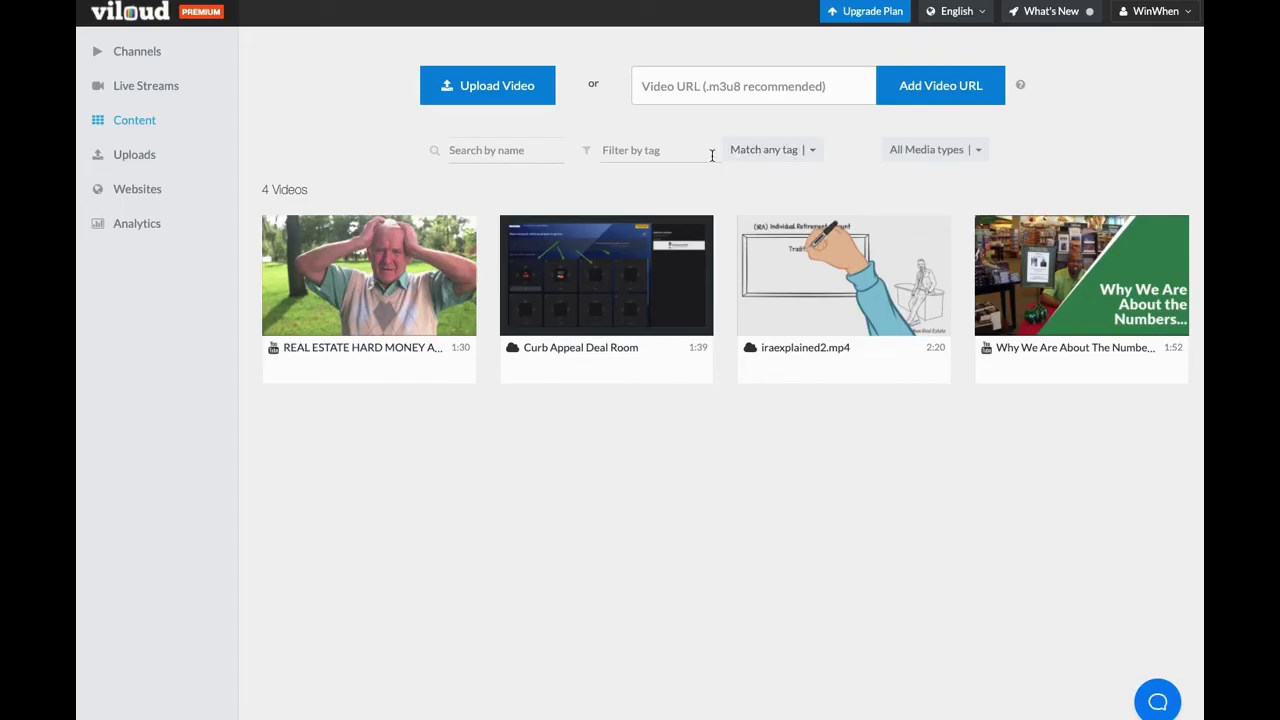
- Check Uploads and Content, then list the REI BRRRR Education TV and TV Channel websites
click(141, 160)
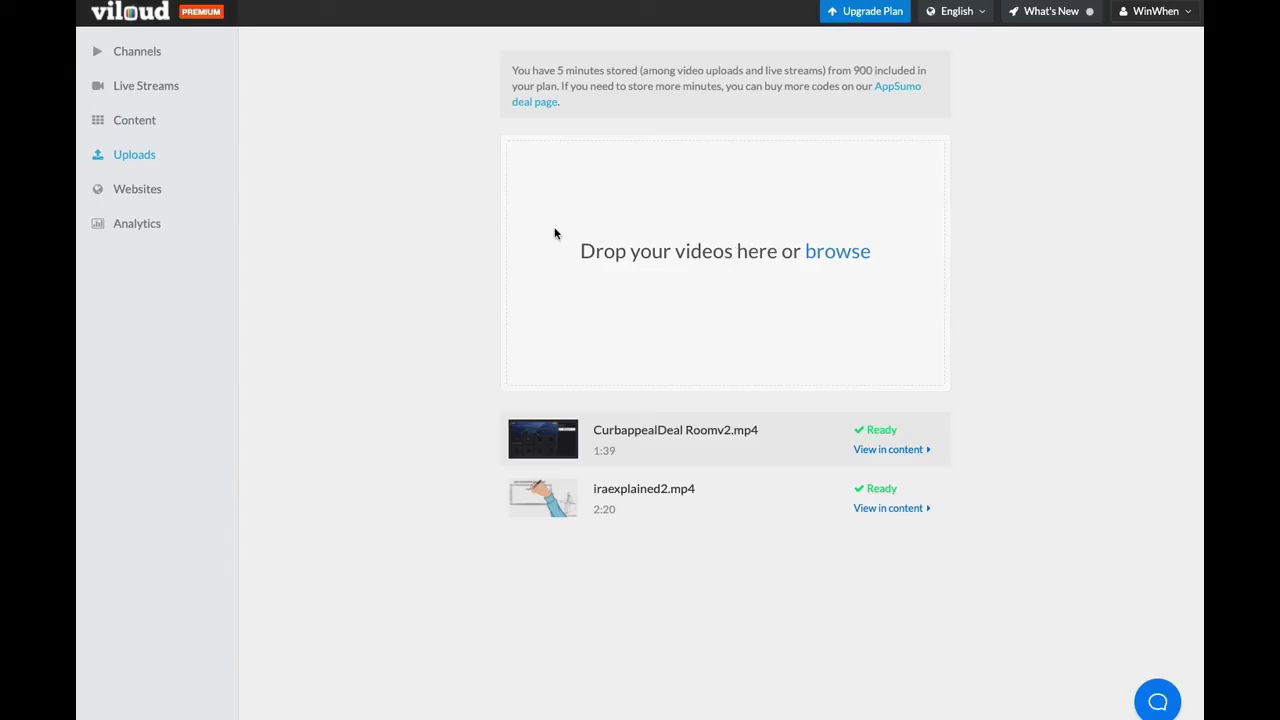
click(136, 131)
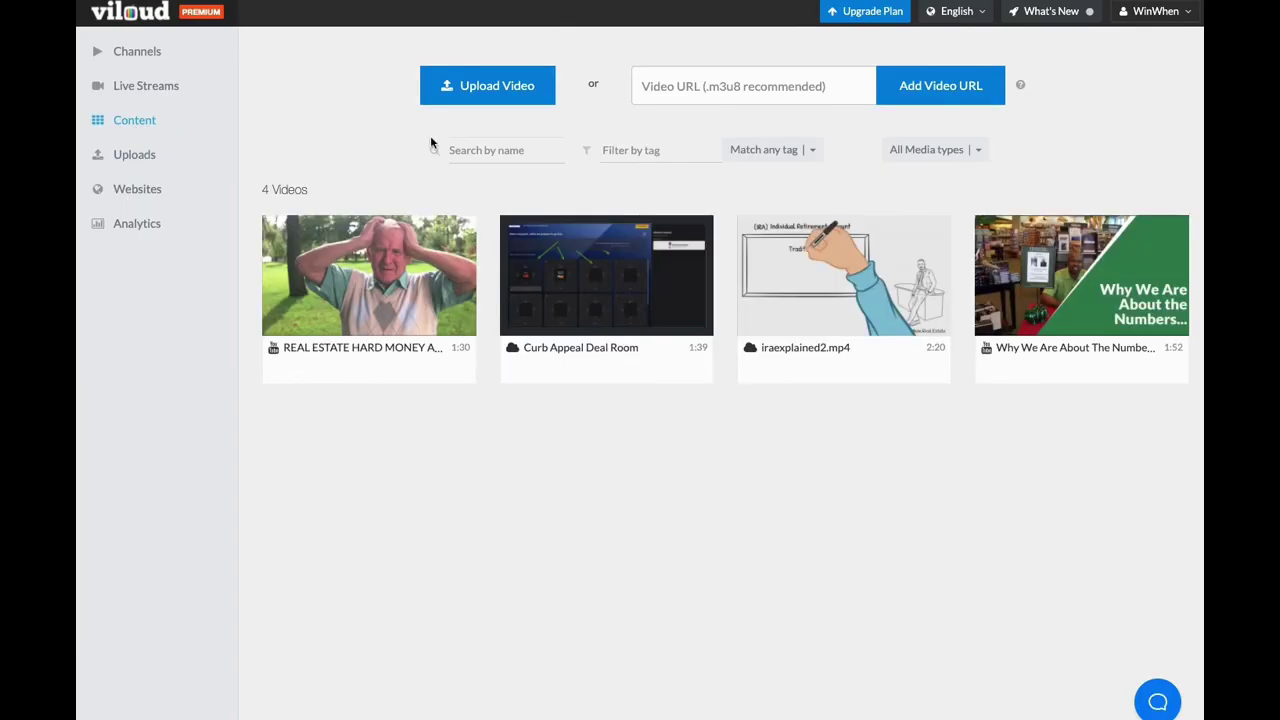
click(140, 197)
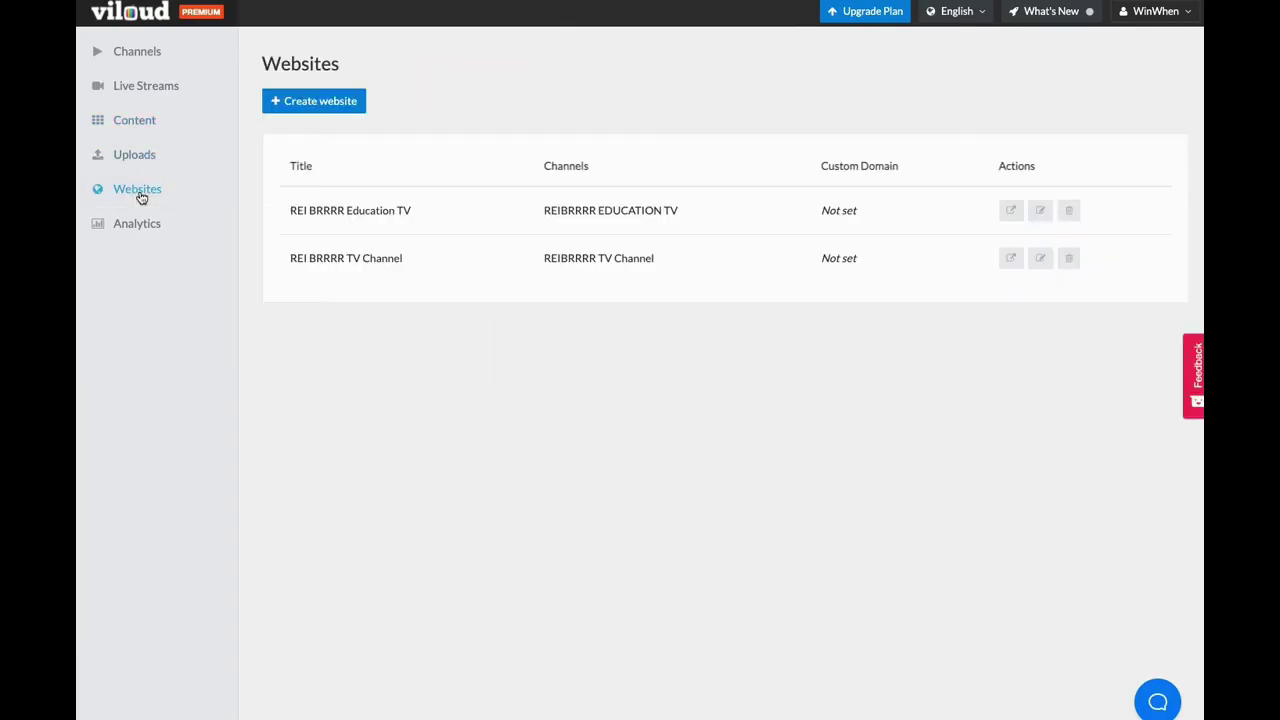
- Review the REI BRRRR TV Channel website's settings, then open the live website
click(336, 261)
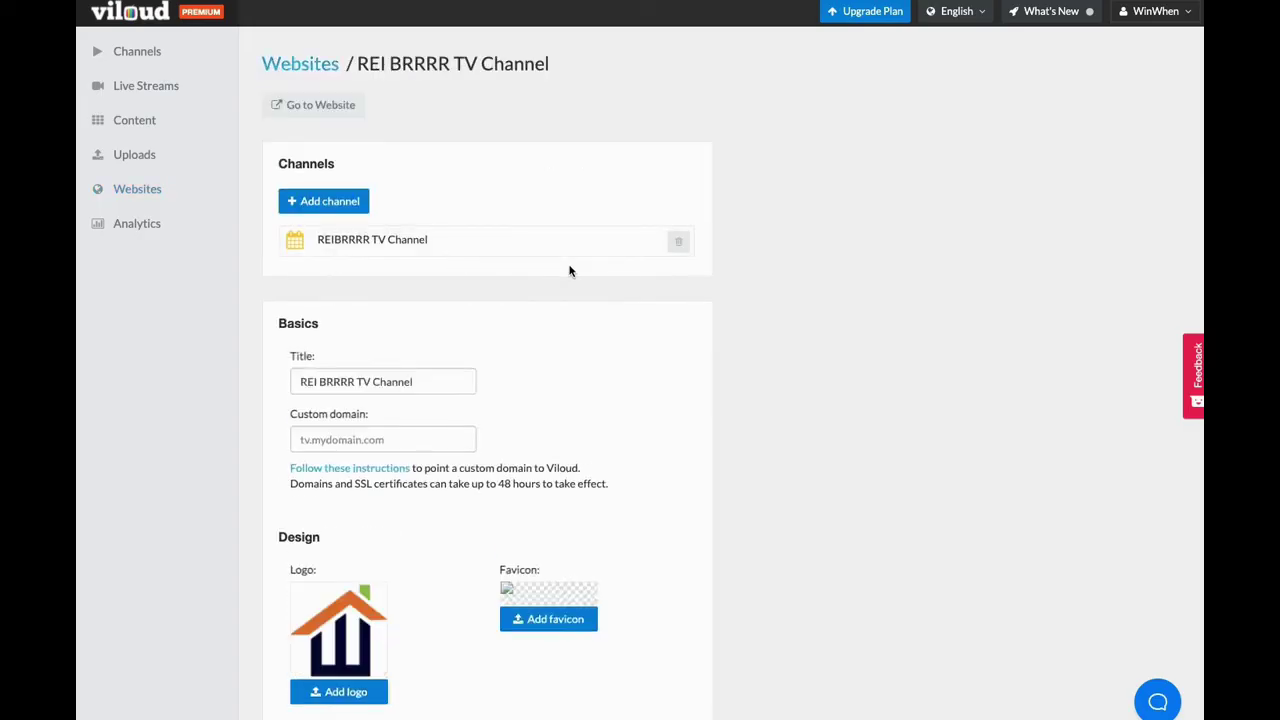
scroll(570, 277, down, 3)
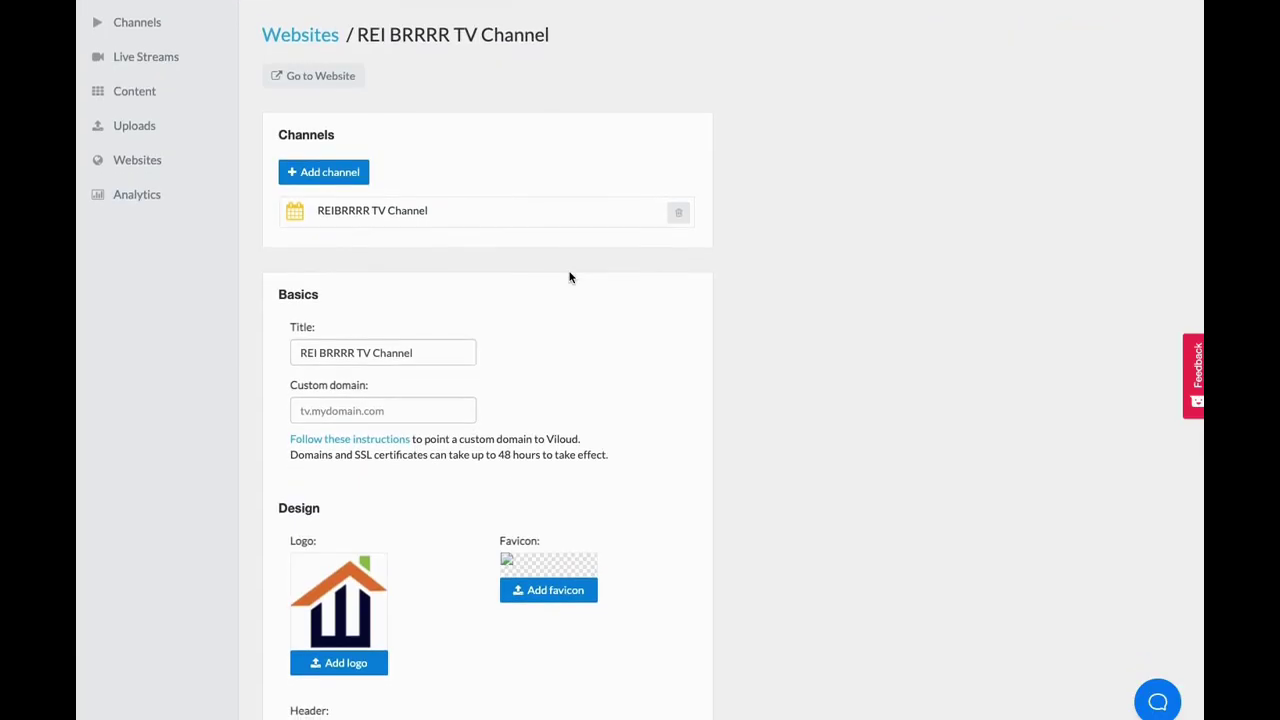
scroll(570, 277, down, 4)
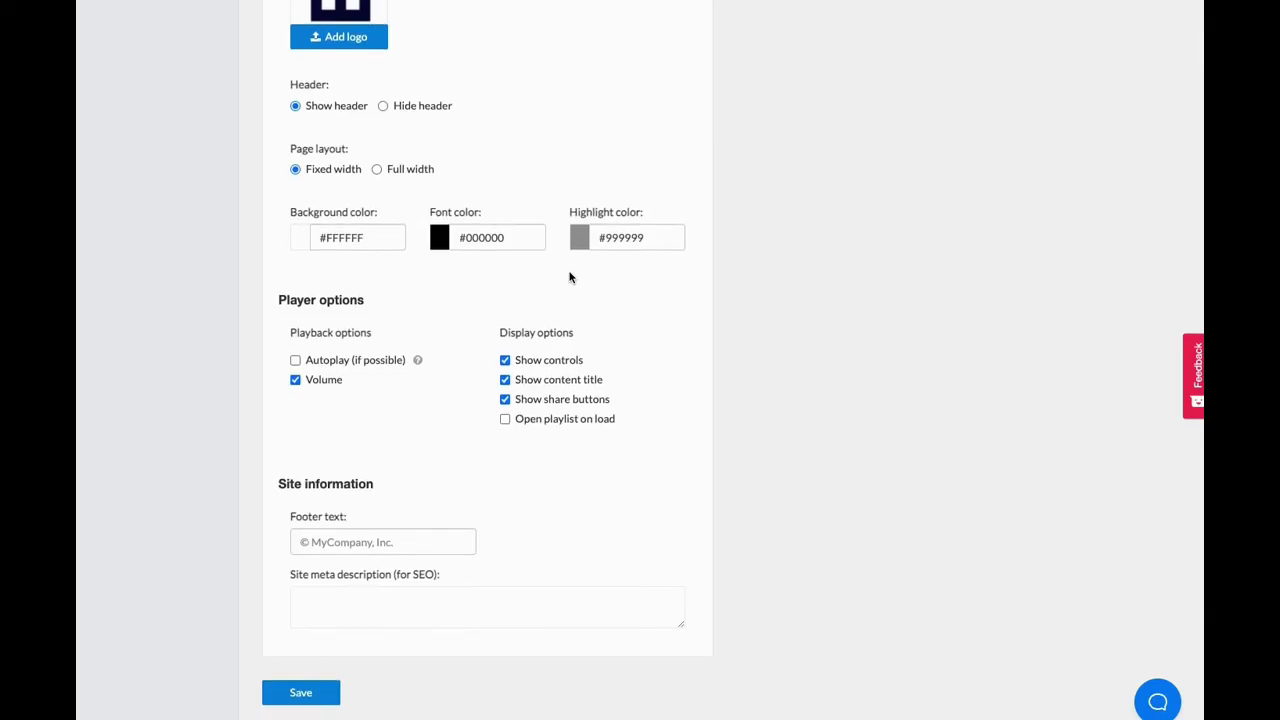
scroll(570, 277, up, 7)
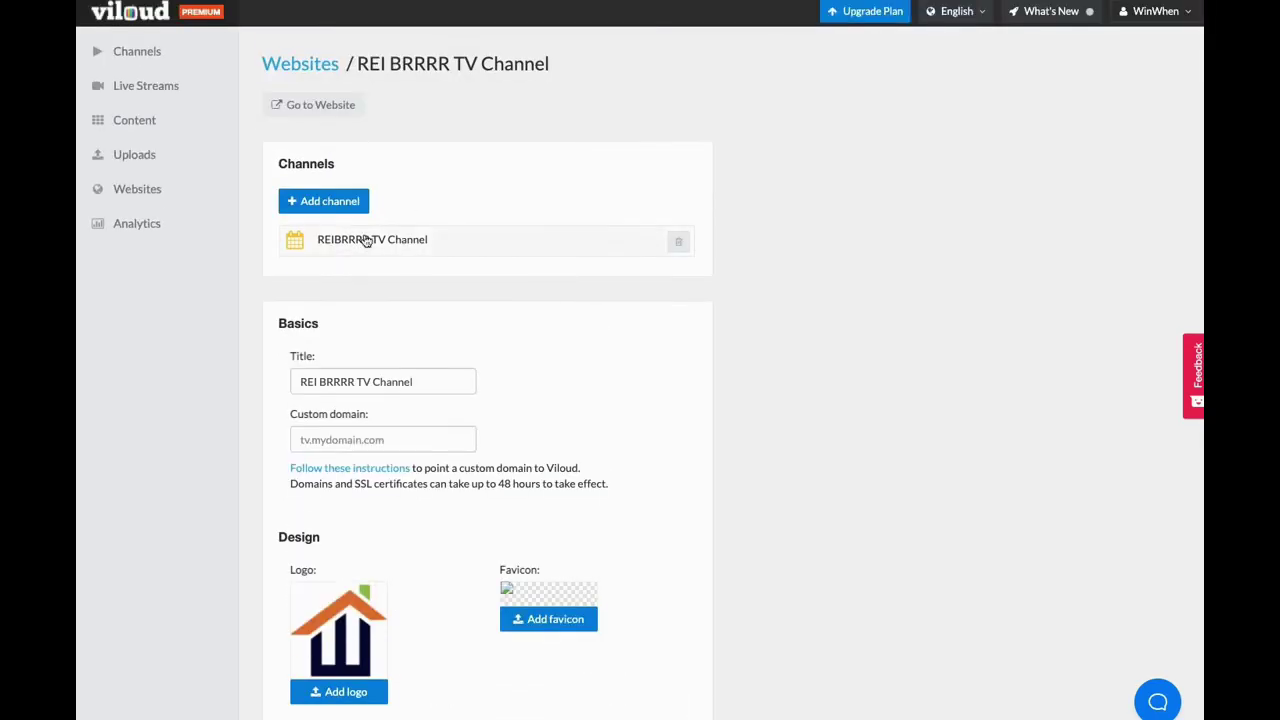
click(334, 104)
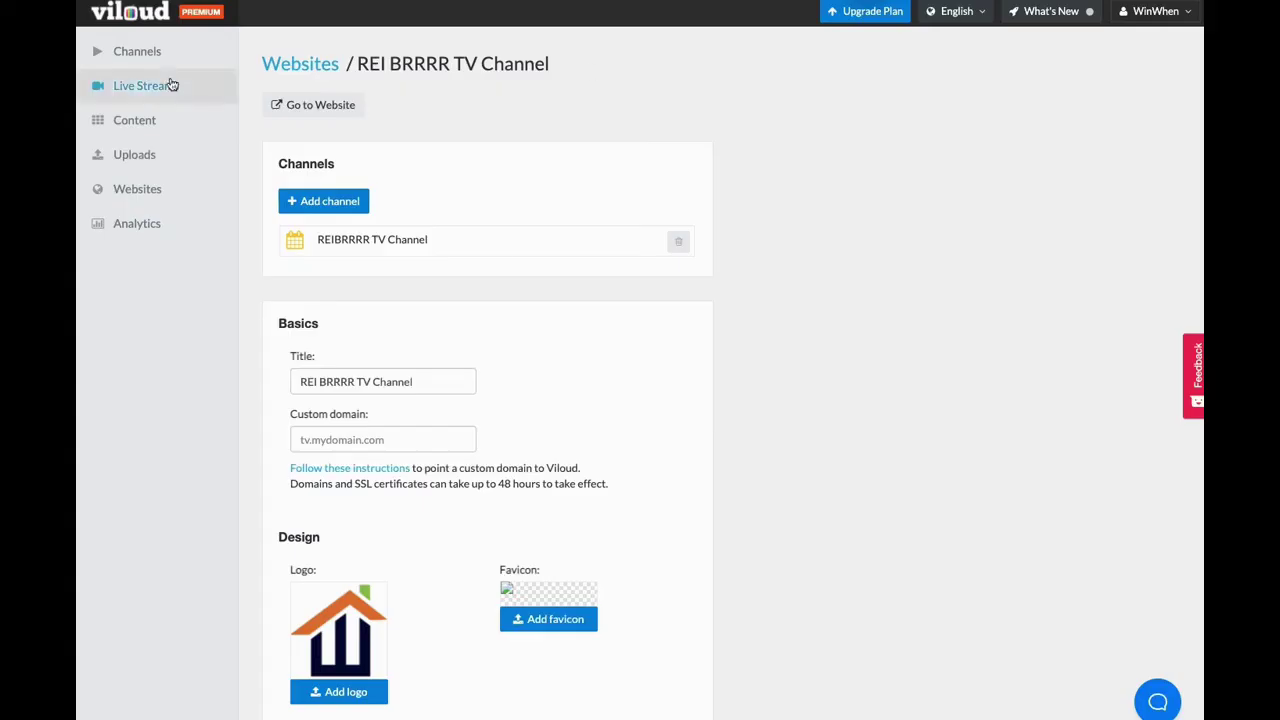
- Play the Education TV website's video, pause it at 0:07, and close its tab
click(131, 193)
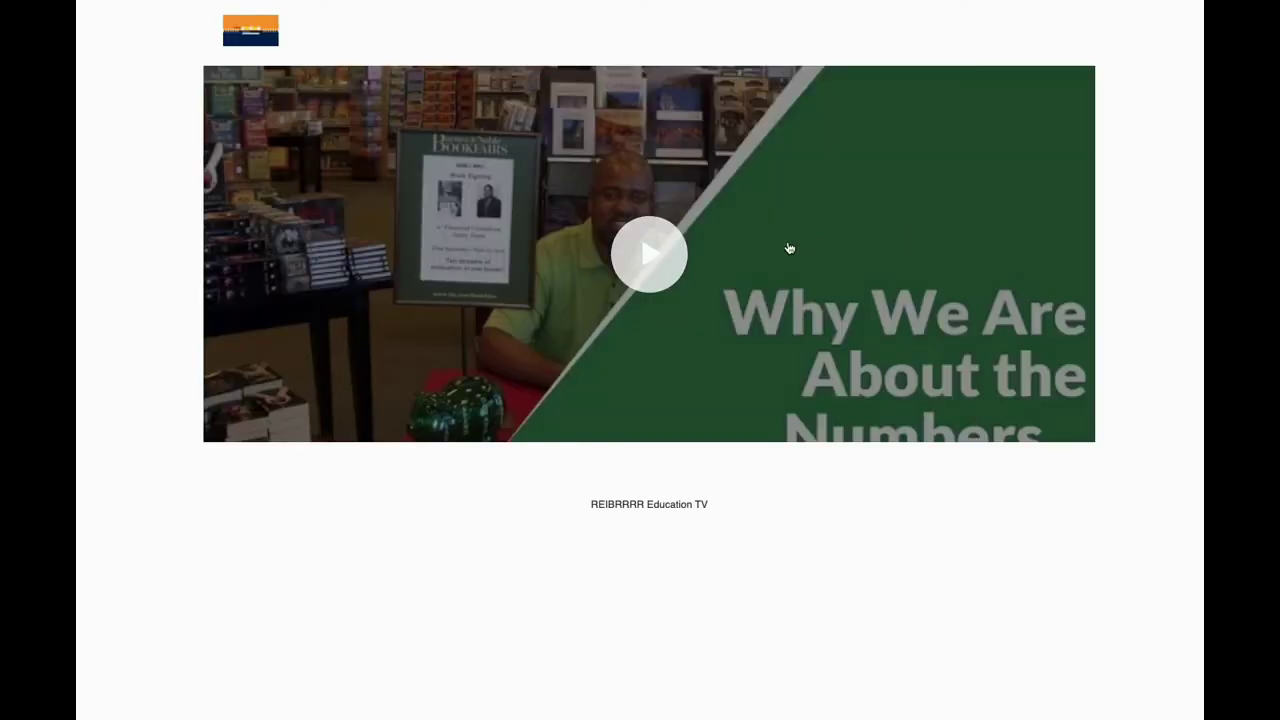
click(702, 252)
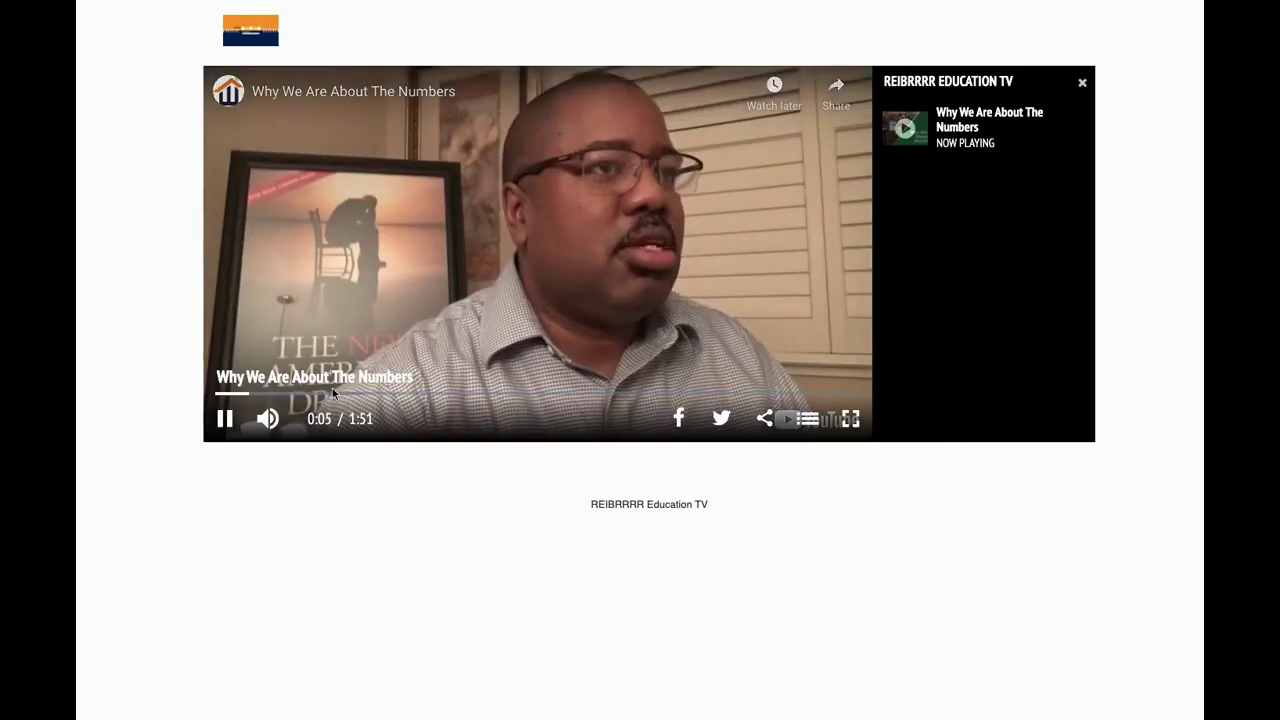
click(226, 420)
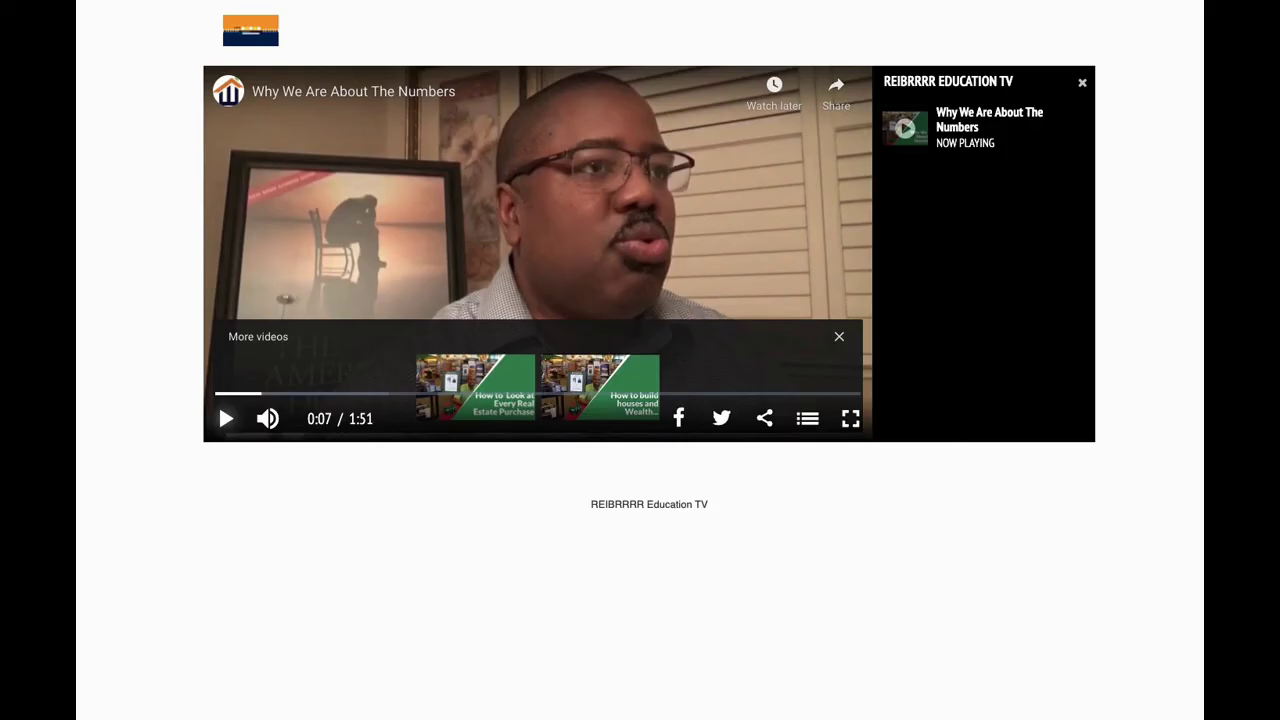
key(ctrl+w)
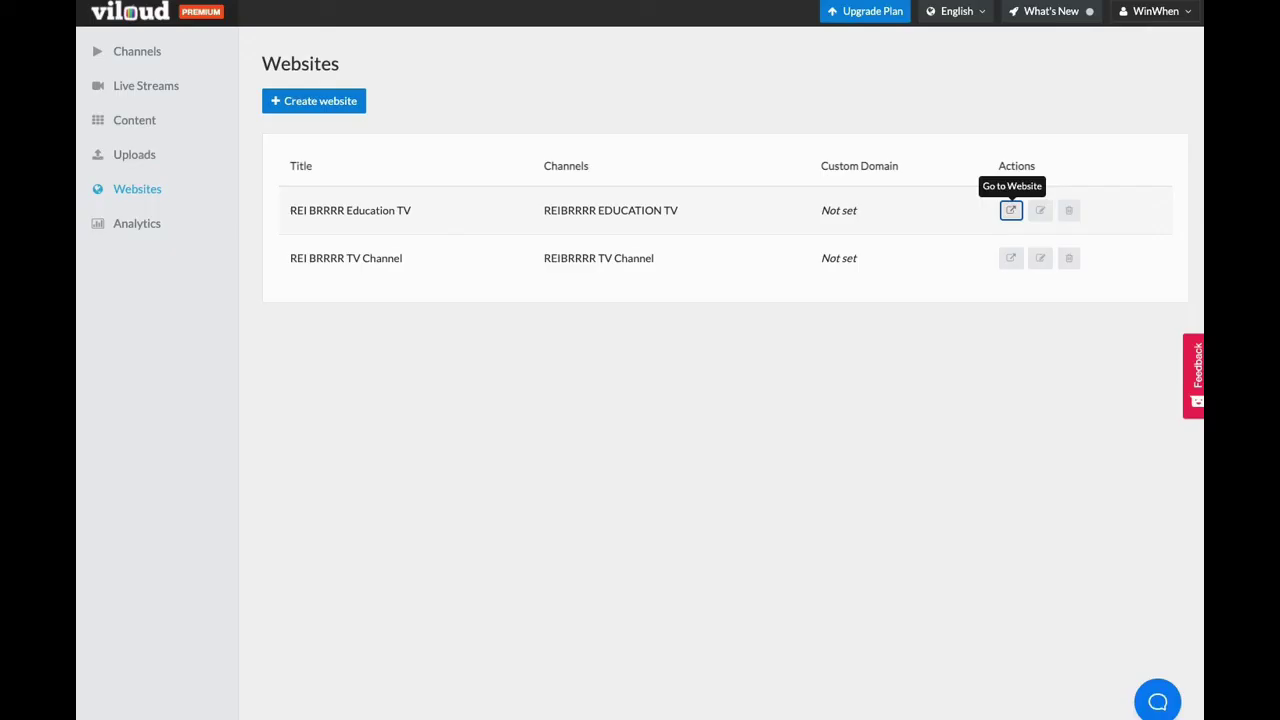
- Compare REIBRRRR TV Channel plays over the last 30, 7 and 365 days
click(133, 230)
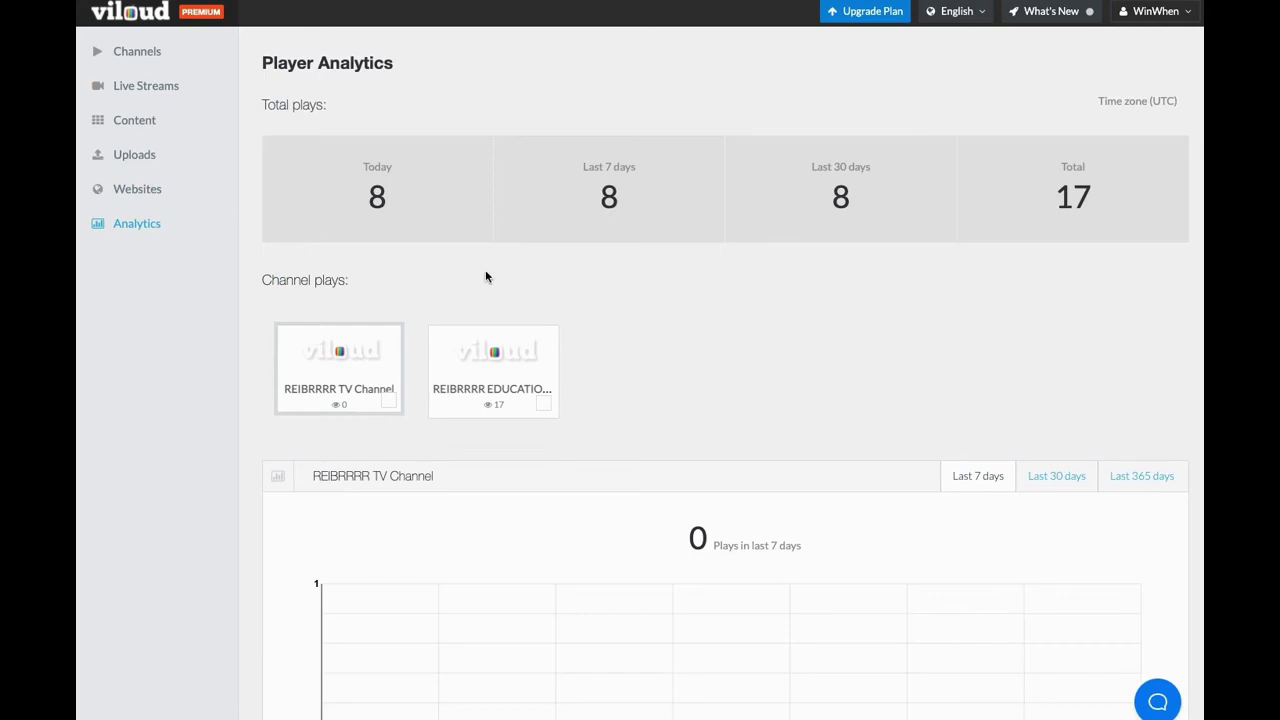
scroll(607, 294, down, 3)
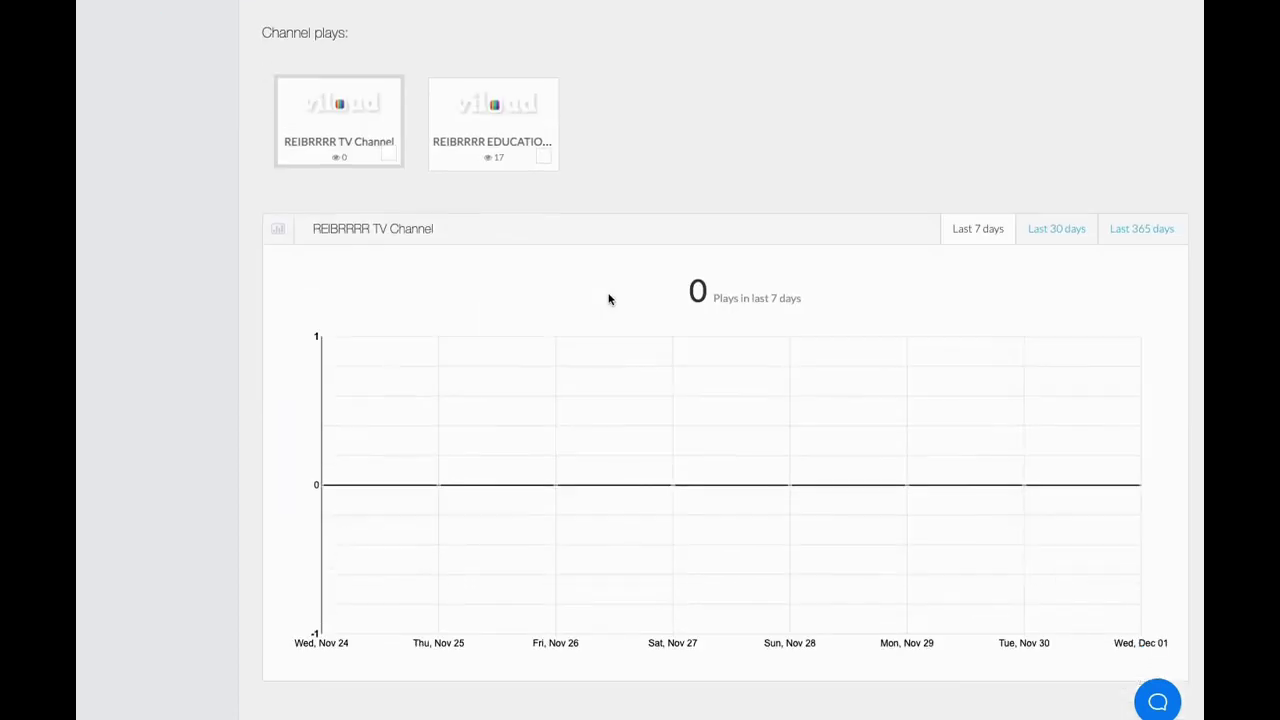
scroll(480, 305, up, 3)
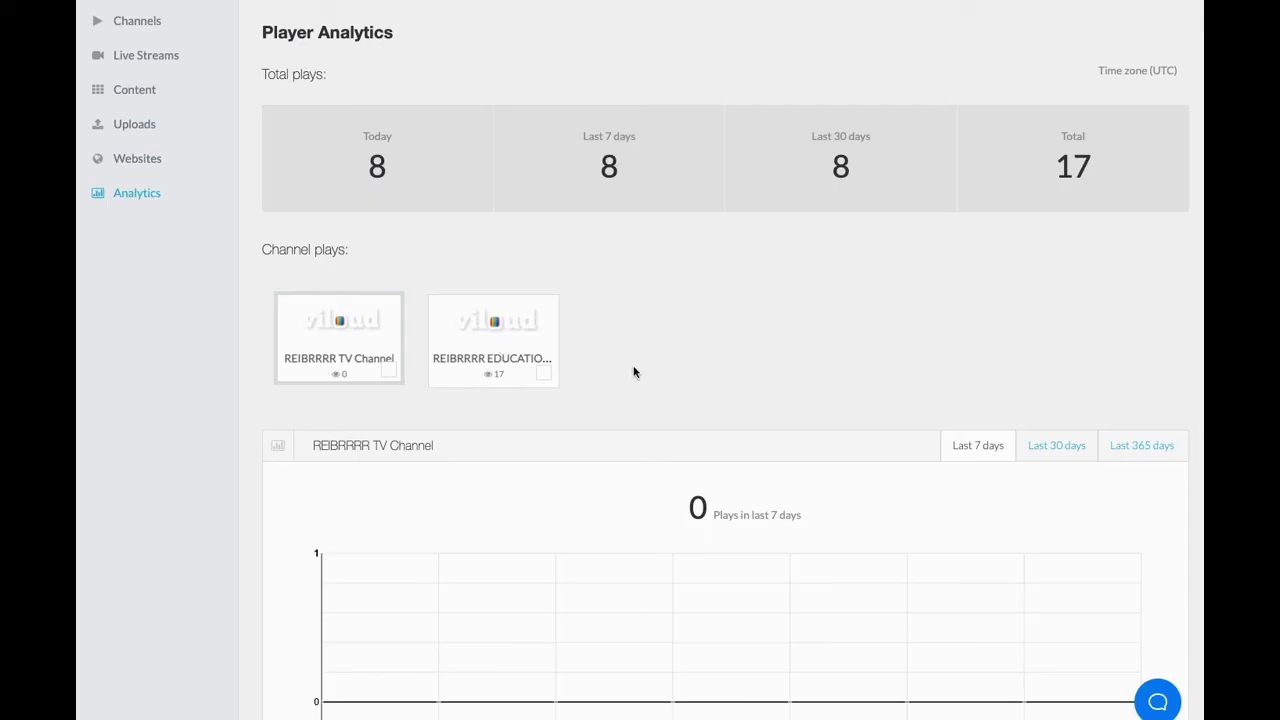
click(1051, 456)
click(997, 456)
click(1133, 452)
scroll(1080, 448, up, 1)
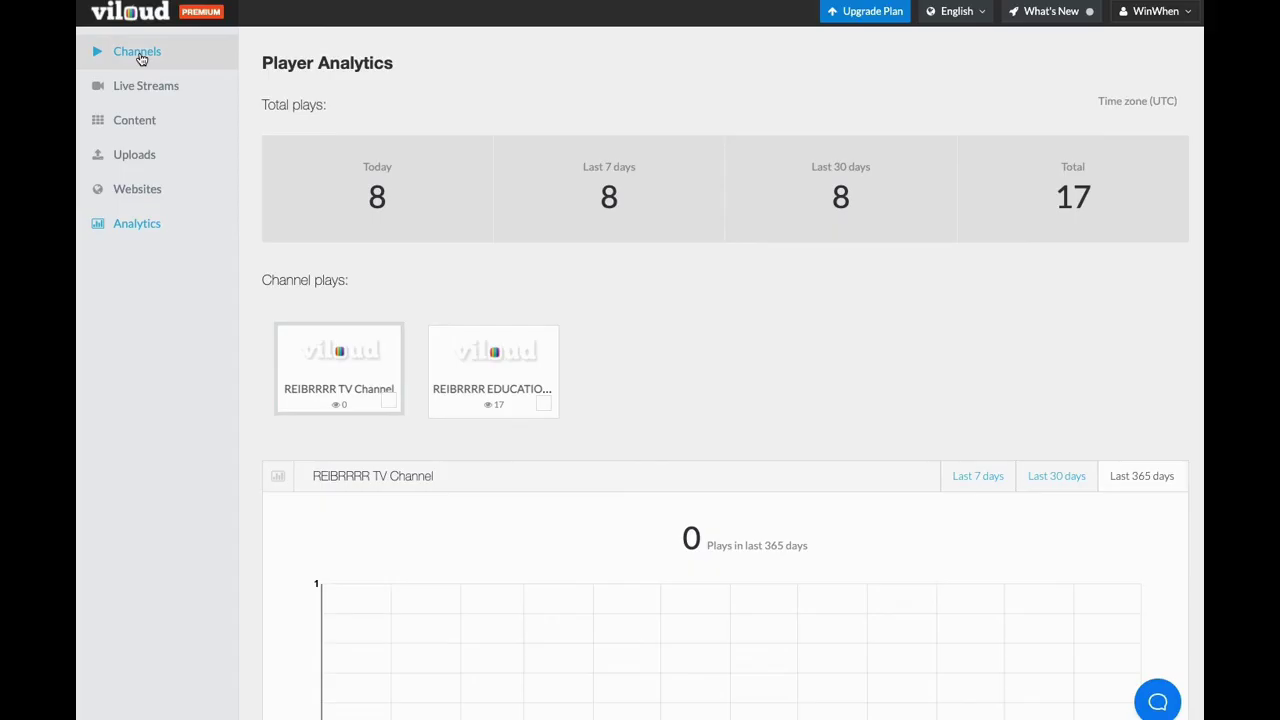
- View REIBRRRR EDUCATION TV's Preview & Embed code, then close it
click(141, 58)
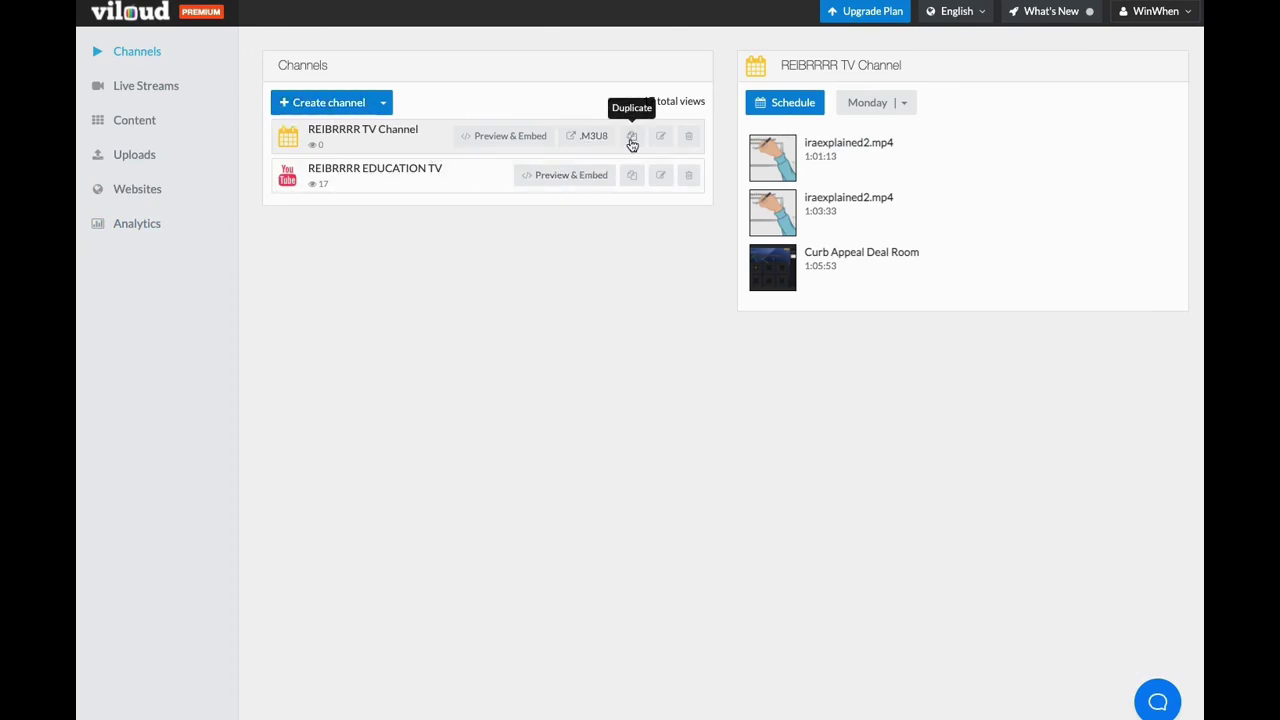
click(580, 177)
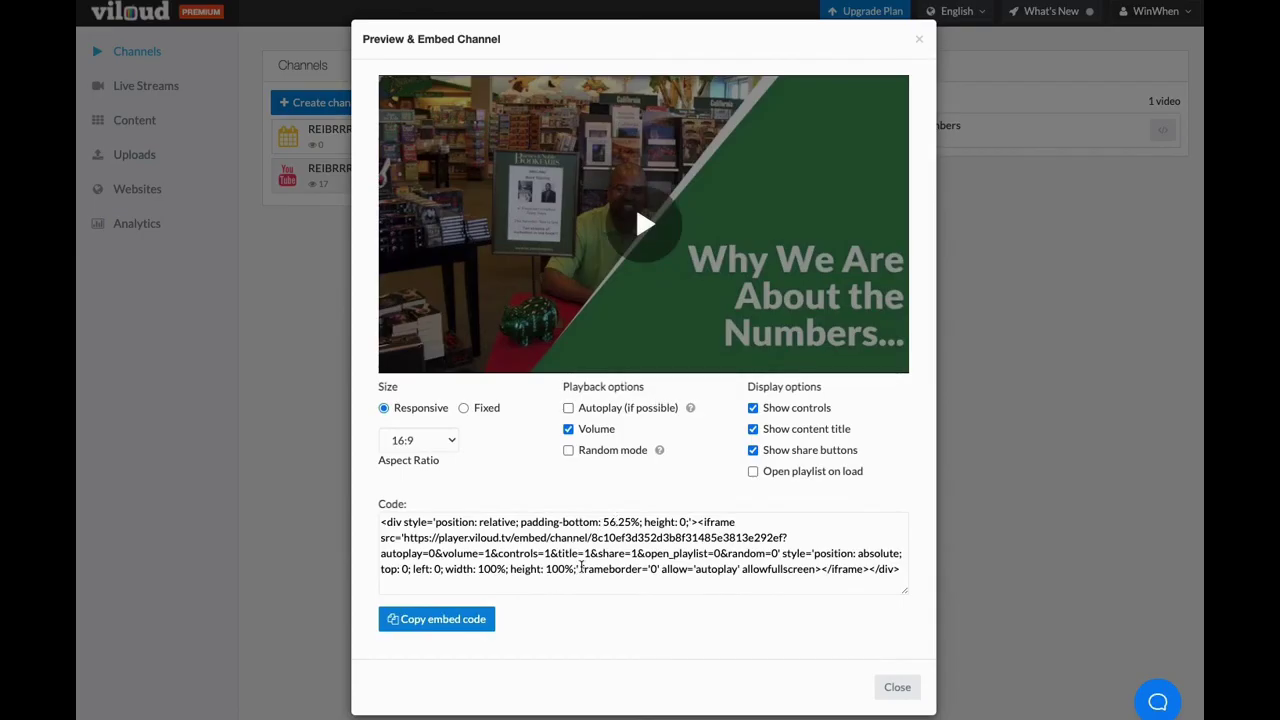
click(897, 688)
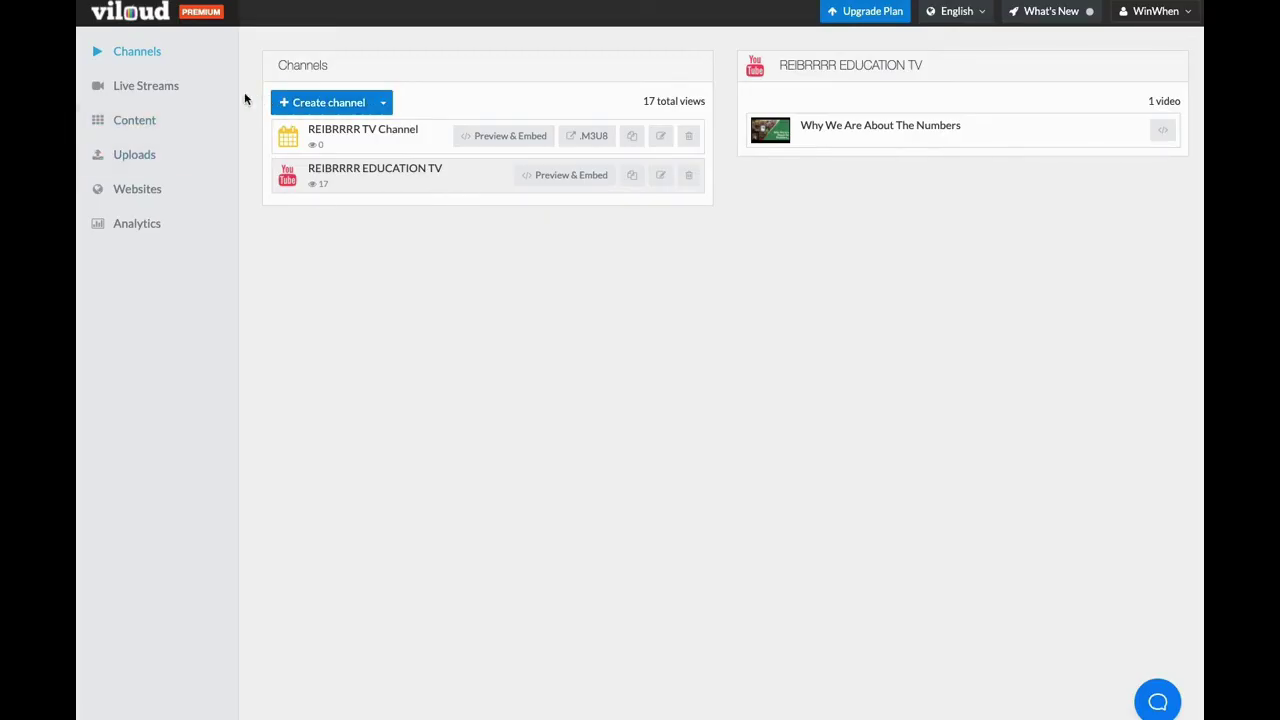
- Return to the Websites list showing REI BRRRR Education TV and REI BRRRR TV Channel
click(158, 189)
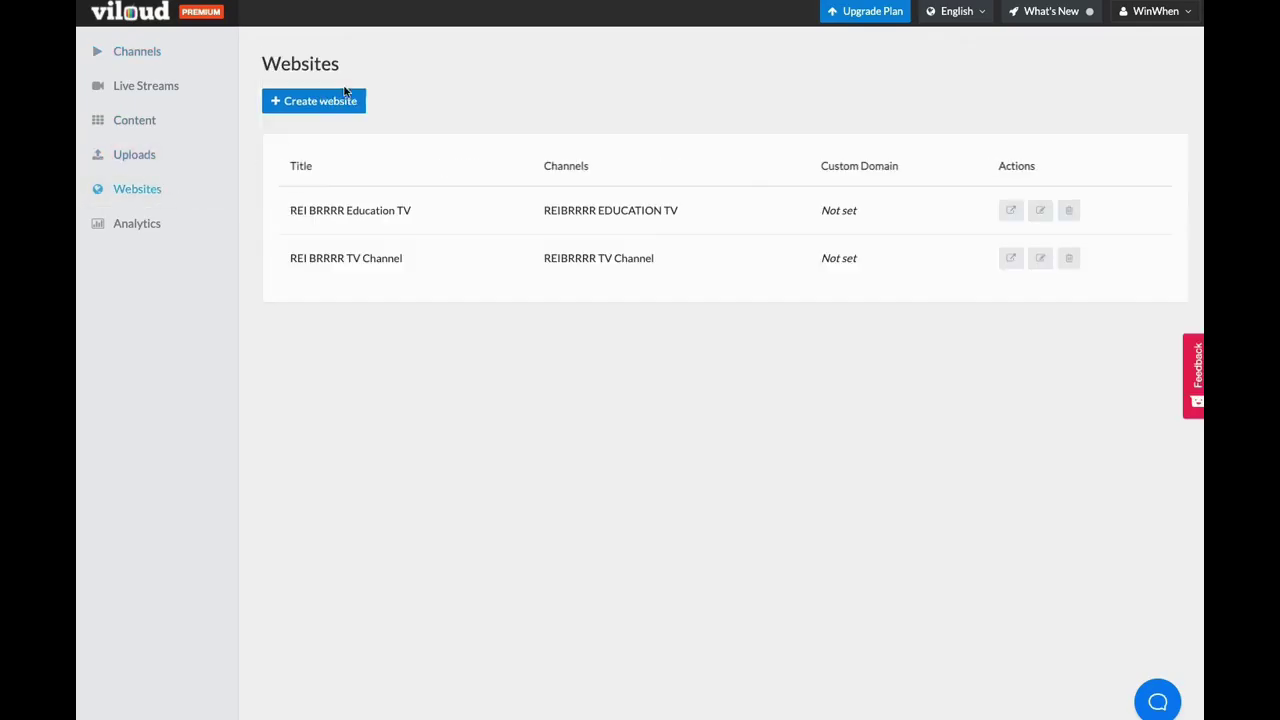